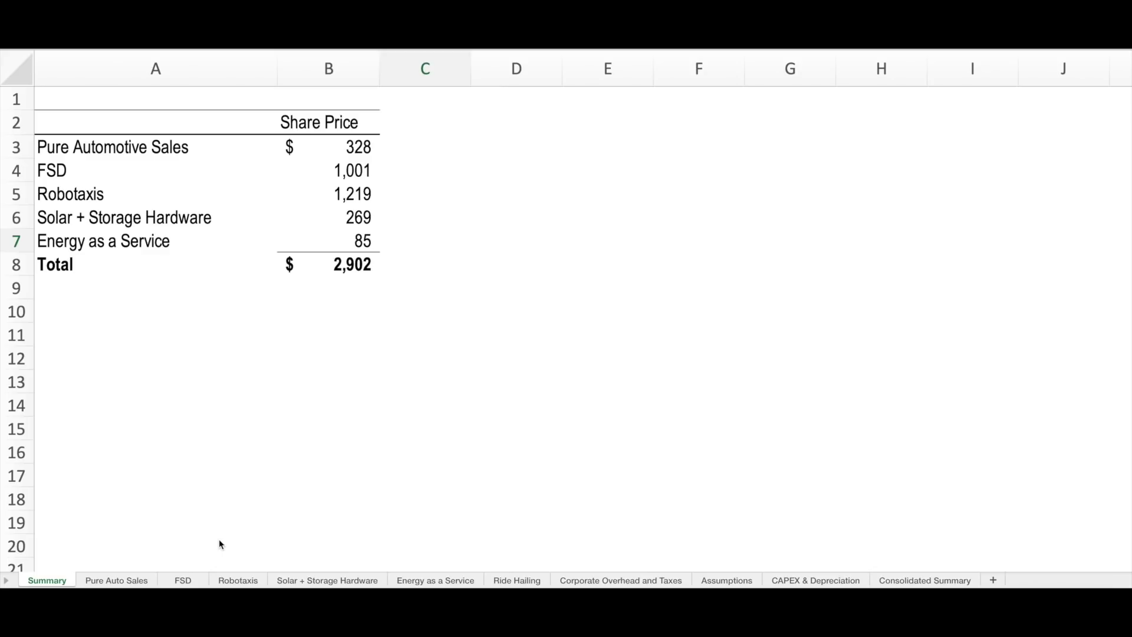
# - Open the Pure Auto Sales sheet and scroll down to the Q1 2021 operating margin of 1.13
pyautogui.hotkey('ctrl', 'pagedown')
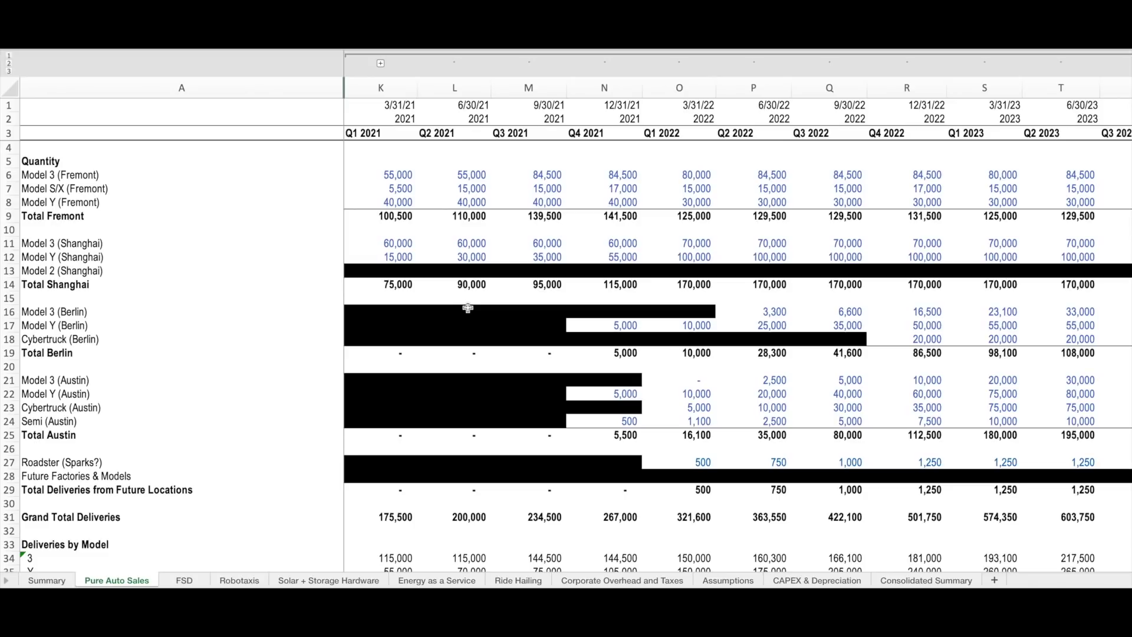
pyautogui.scroll(-10, 467, 307)
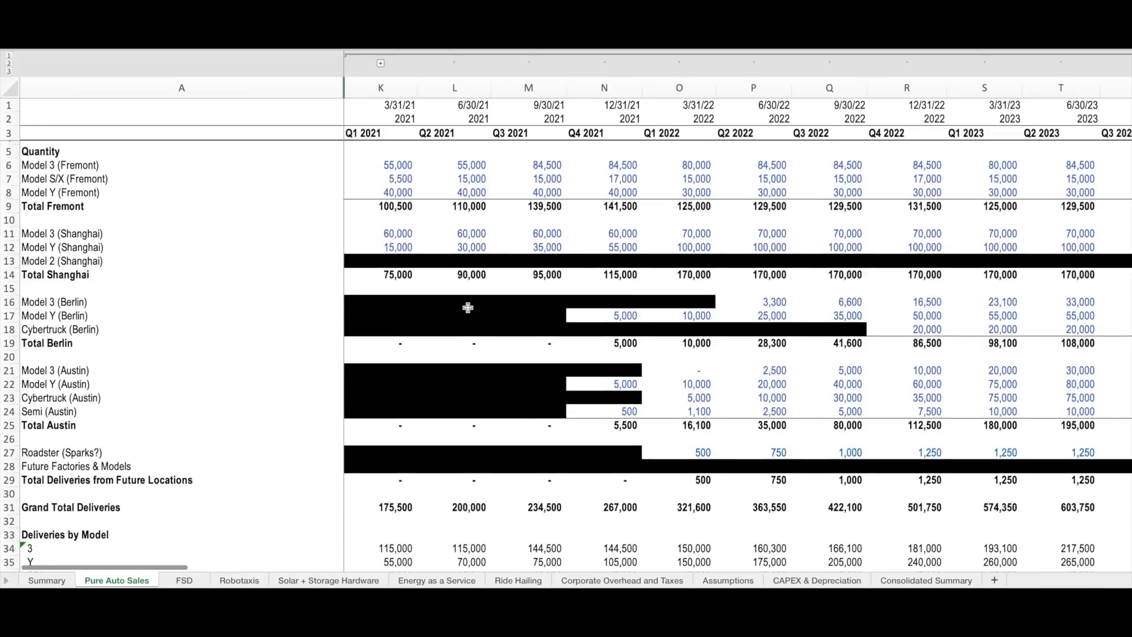
pyautogui.scroll(-8, 468, 307)
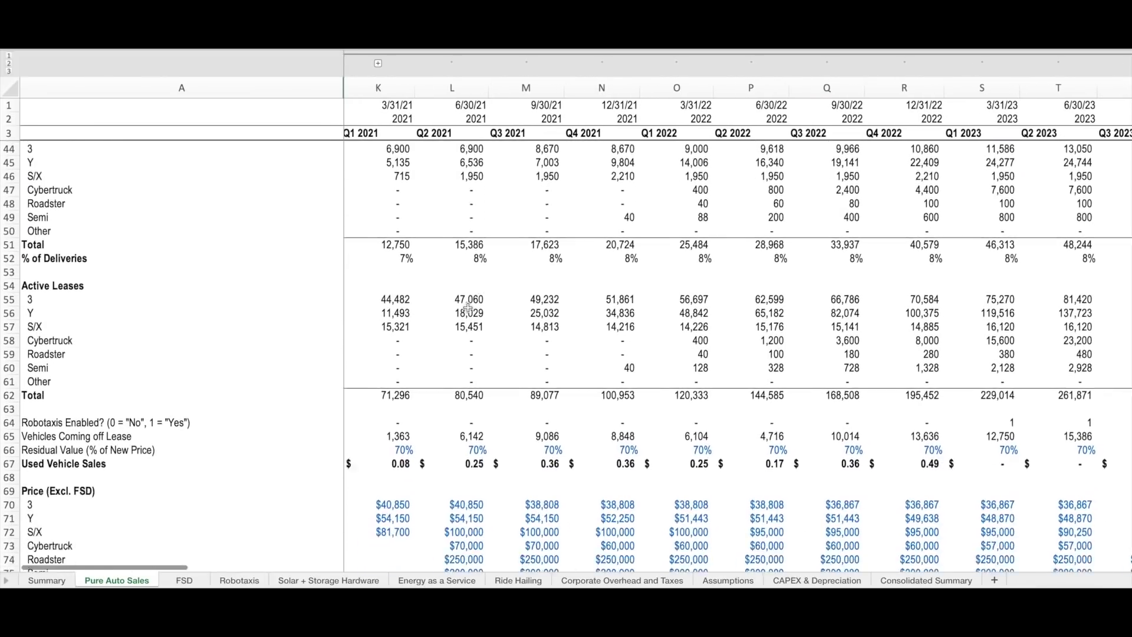
pyautogui.scroll(-6, 468, 307)
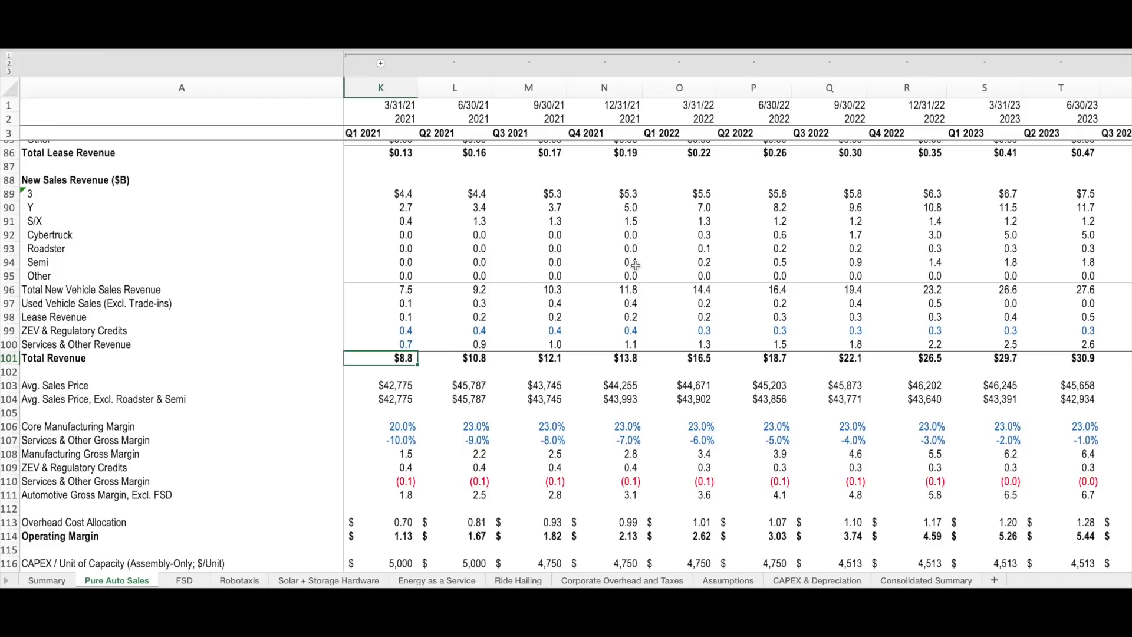
pyautogui.scroll(-3, 380, 270)
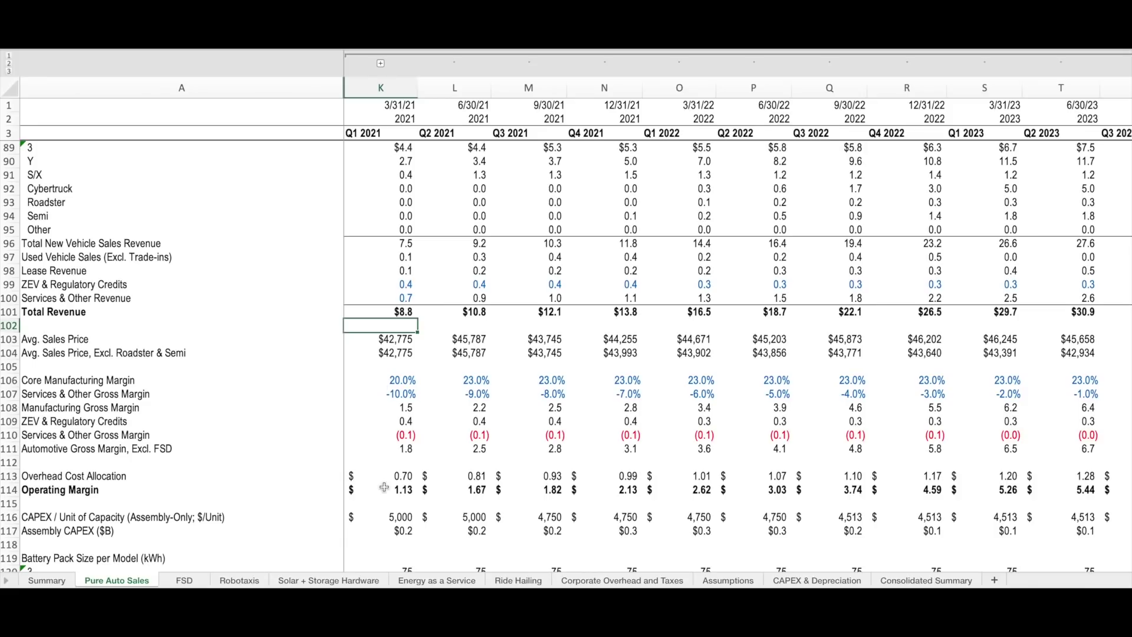
pyautogui.click(405, 495)
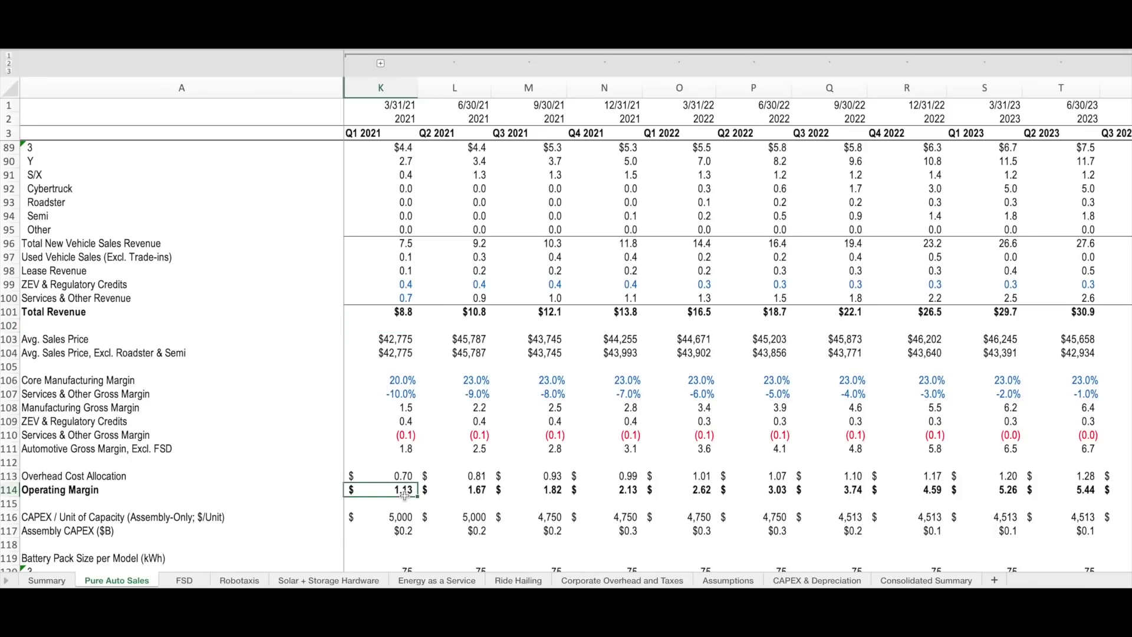
# - Scroll to the 2030 unlevered free cash flow and inspect the 557.97 value after Q4 2030
pyautogui.scroll(-4, 404, 495)
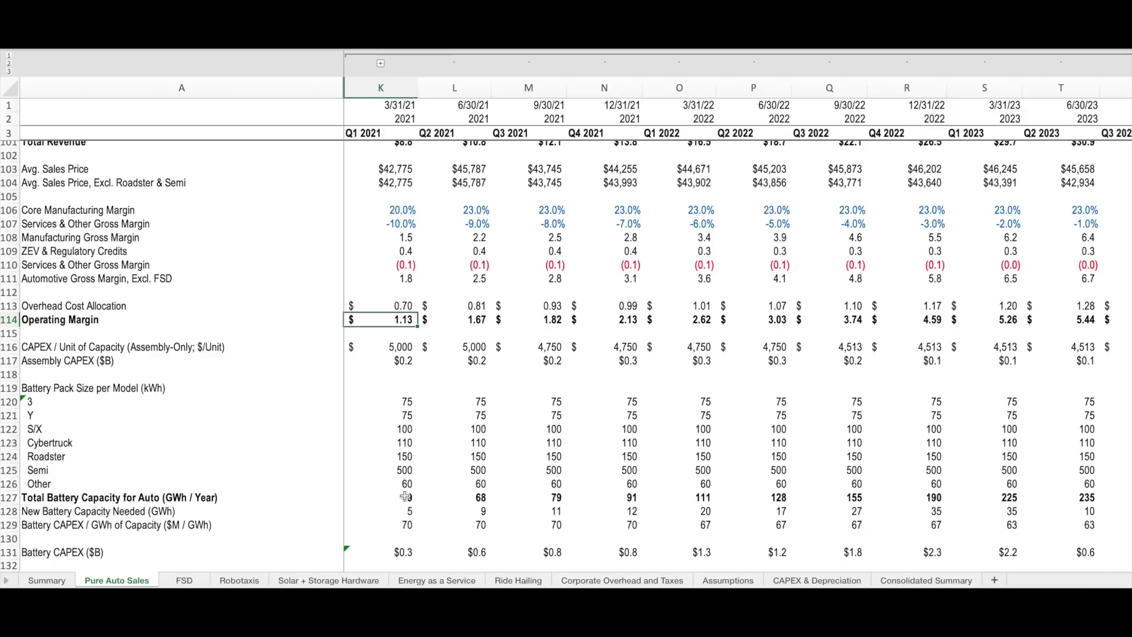
pyautogui.scroll(-4, 404, 495)
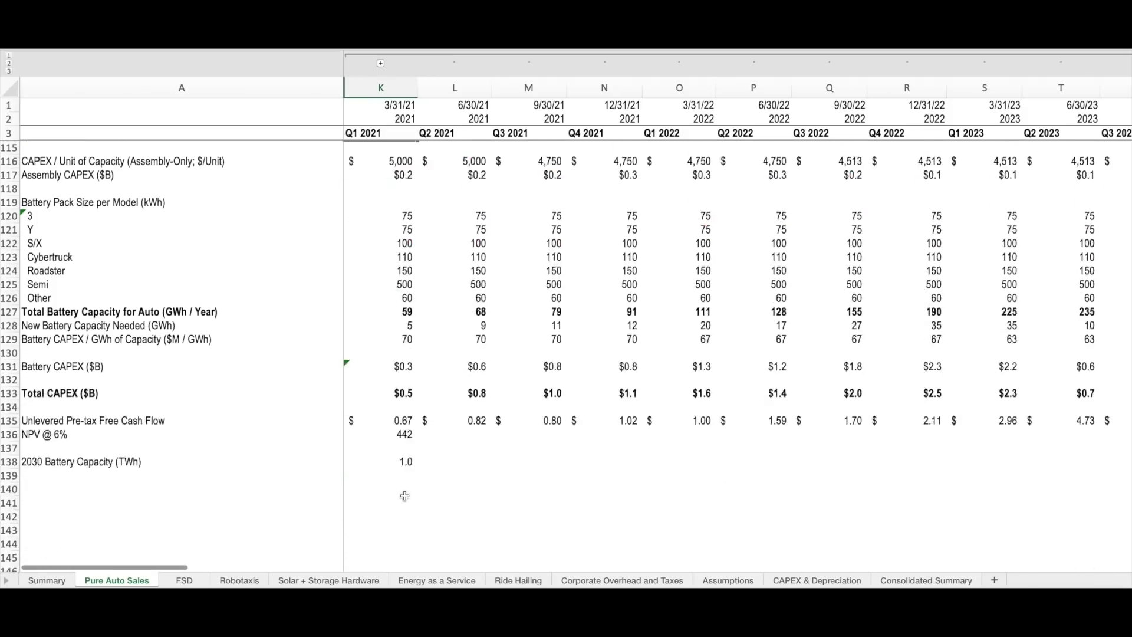
pyautogui.hscroll(10, 535, 494)
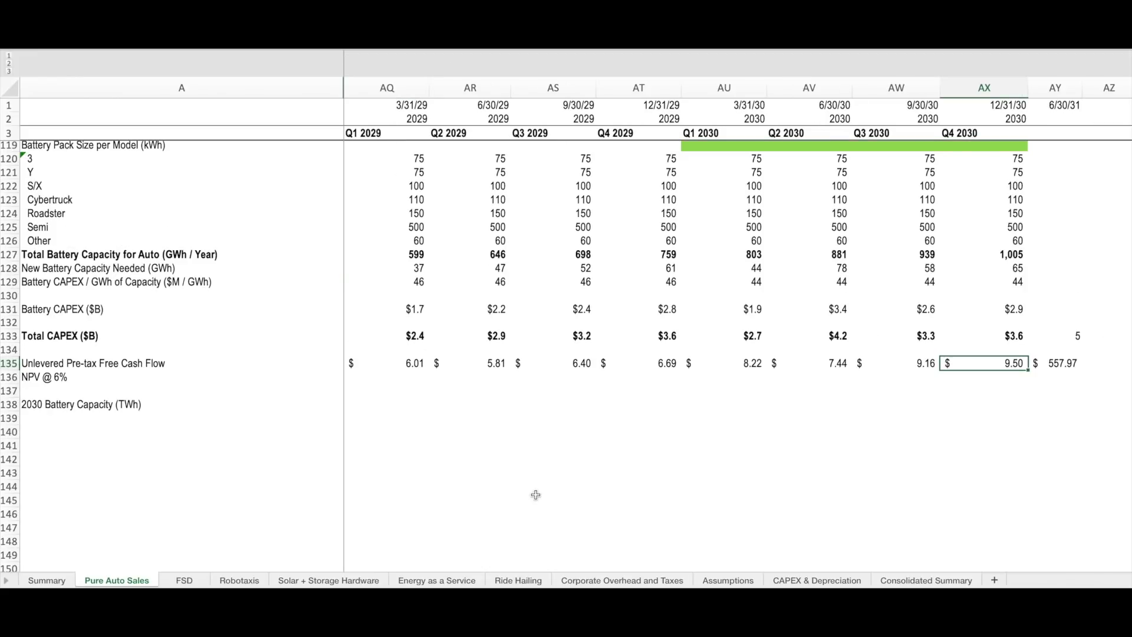
pyautogui.press('Right')
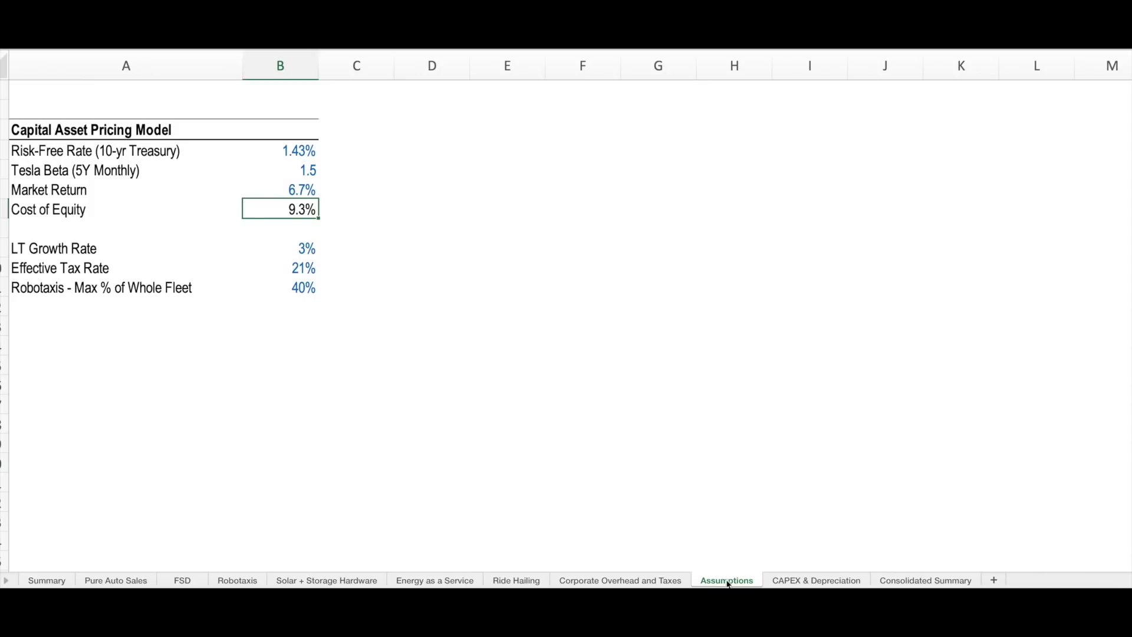
# - Move down the Assumptions to the Robotaxis maximum fleet share of 40%
pyautogui.press('Down')
pyautogui.press('Down')
pyautogui.press('Down')
pyautogui.press('Down')
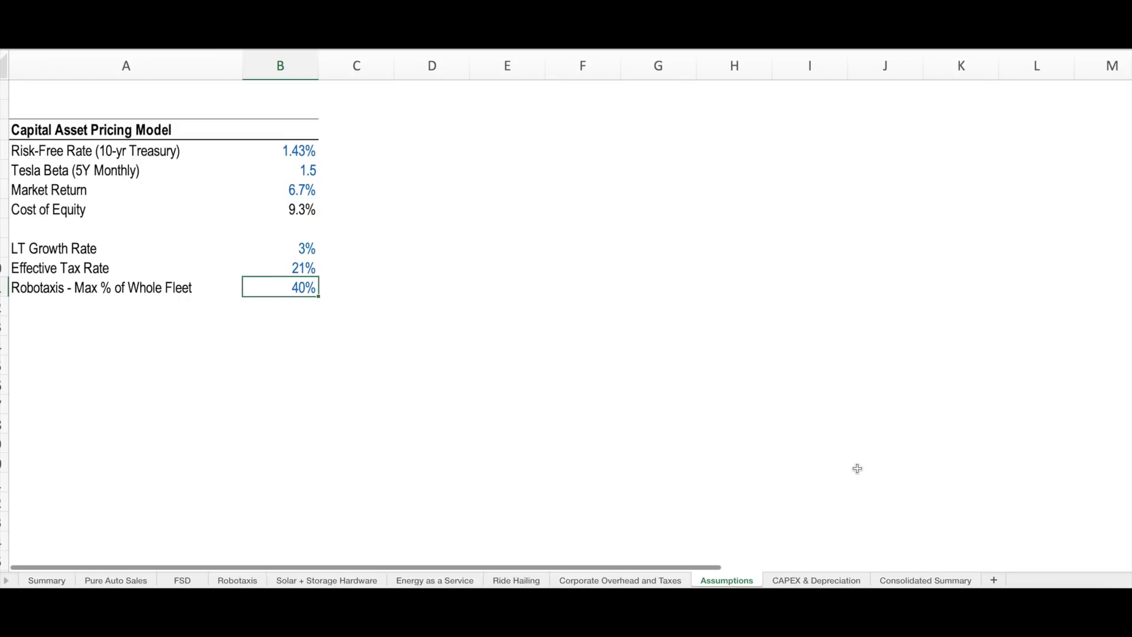
# - On the CAPEX & Depreciation sheet, expand and scroll through the depreciation schedule rows 12–54
pyautogui.click(816, 580)
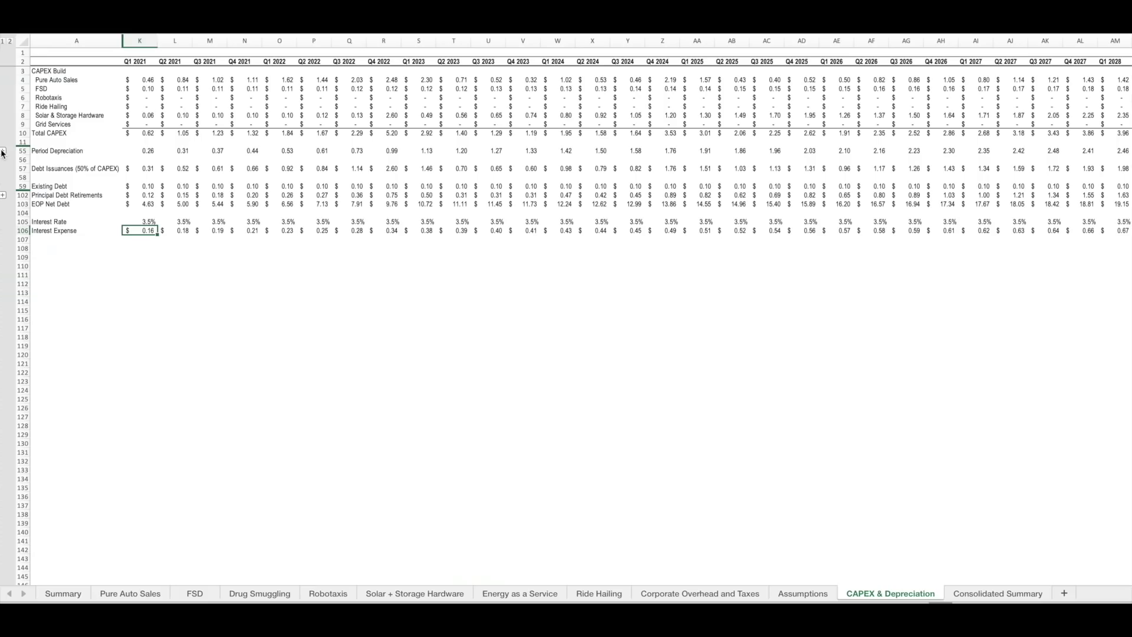
pyautogui.click(4, 156)
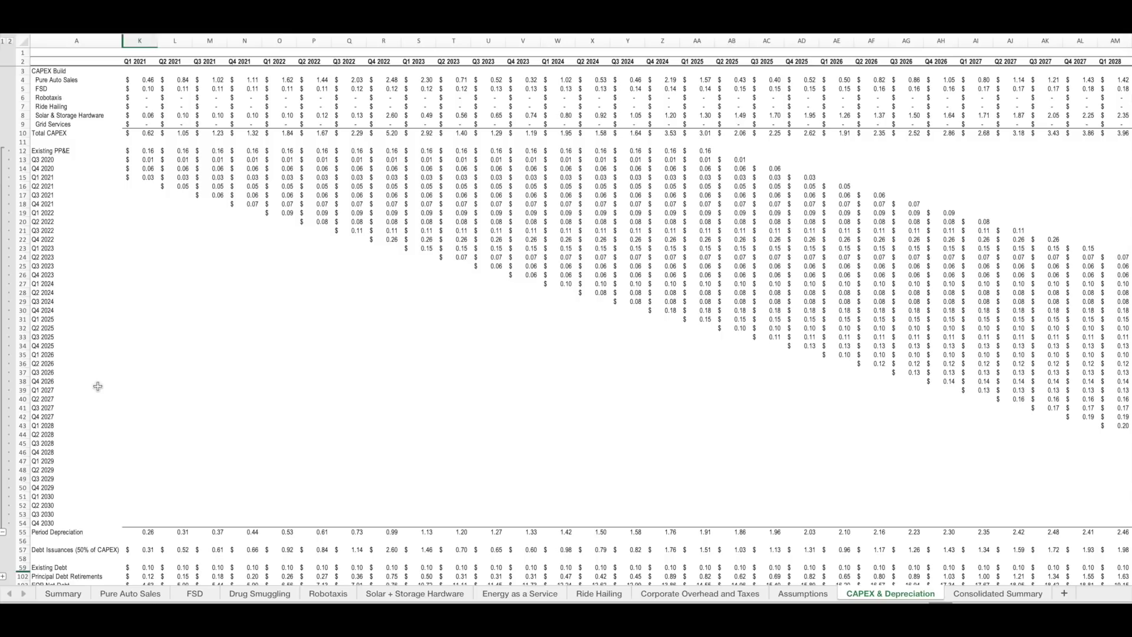
pyautogui.scroll(-5, 98, 386)
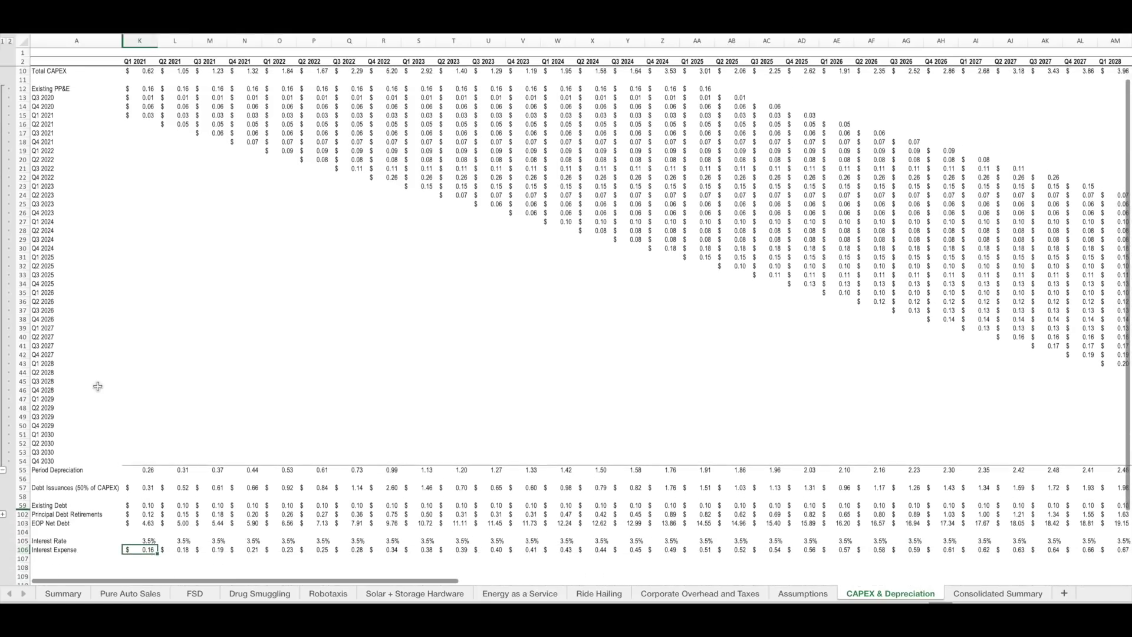
pyautogui.scroll(-4, 98, 386)
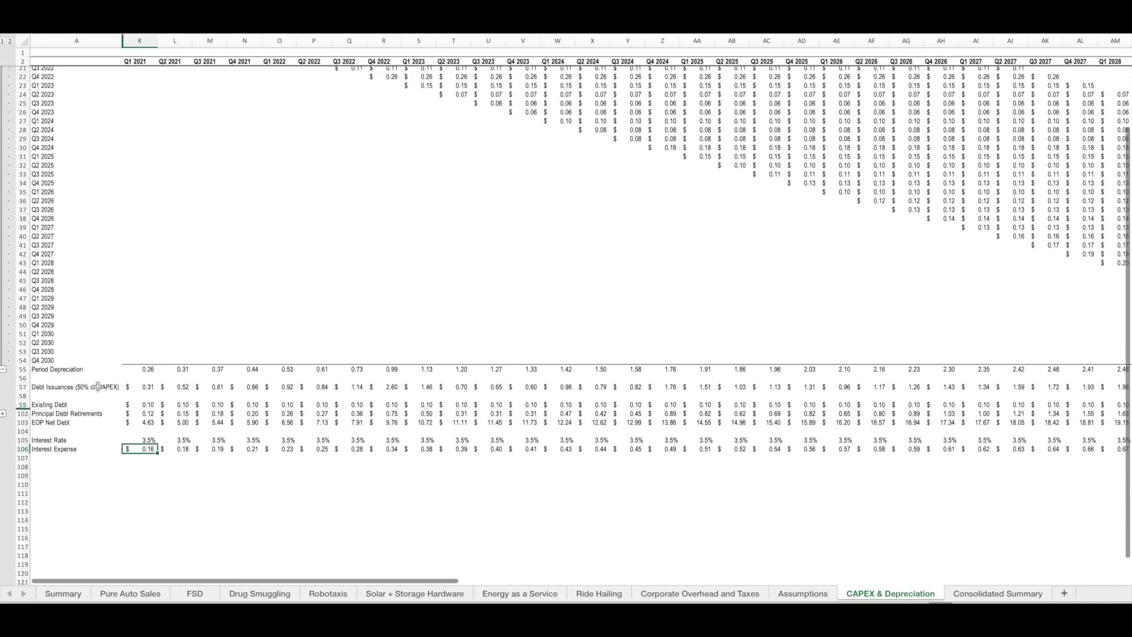
pyautogui.scroll(-3, 98, 386)
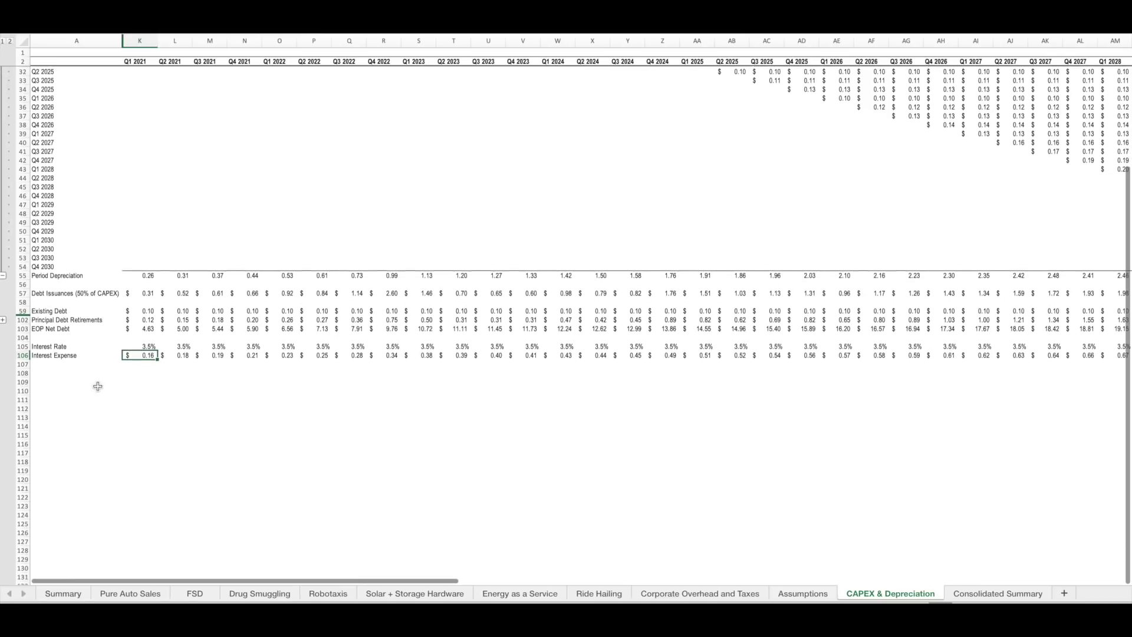
# - Expand the per-vintage debt retirement rows and scroll through them
pyautogui.click(3, 313)
pyautogui.scroll(-4, 88, 354)
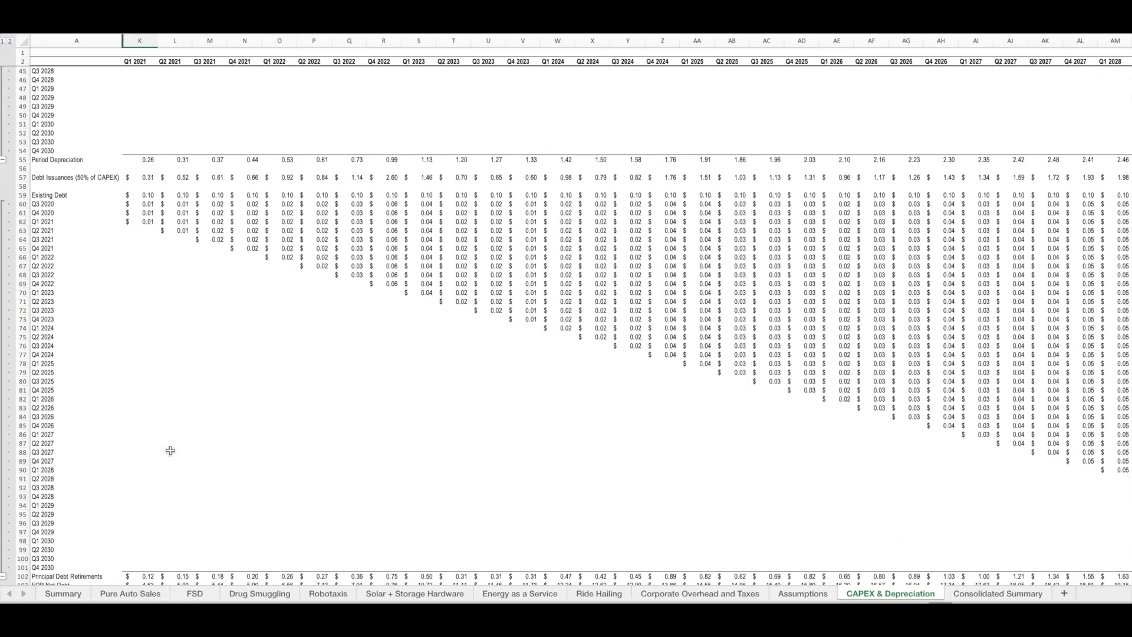
pyautogui.scroll(-1, 171, 450)
pyautogui.scroll(-2, 170, 450)
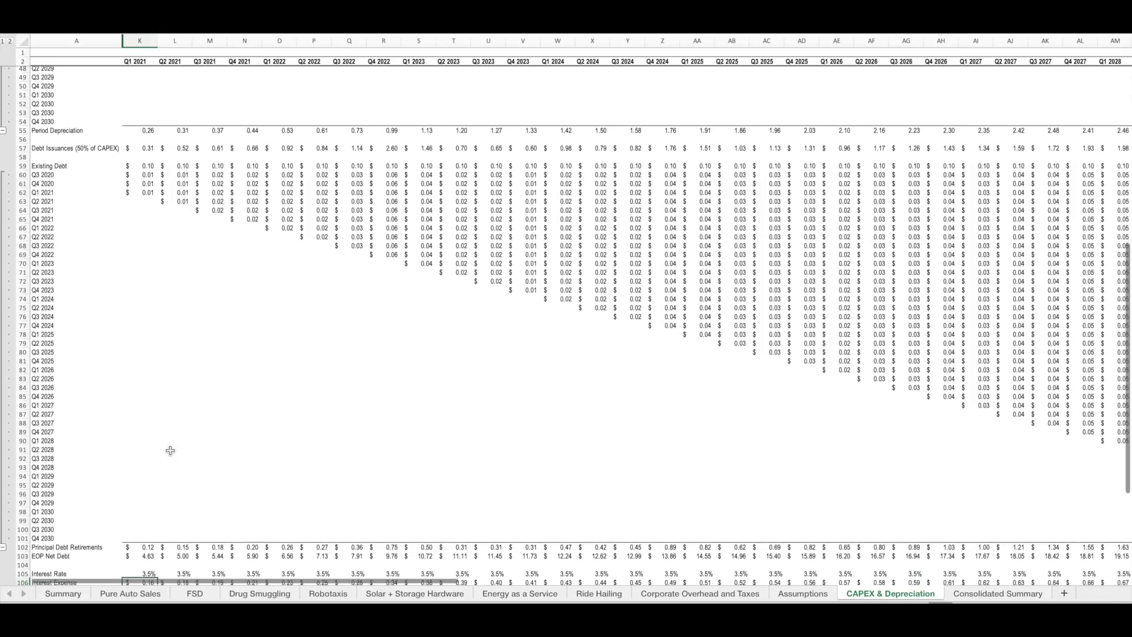
pyautogui.scroll(-2, 170, 451)
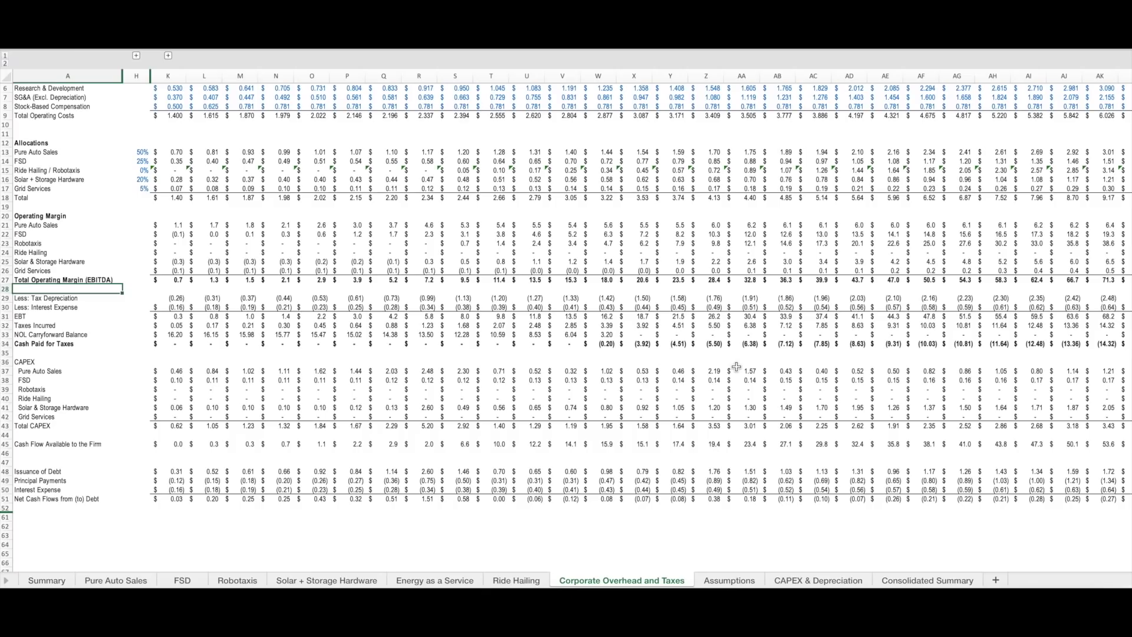
pyautogui.scroll(2, 736, 366)
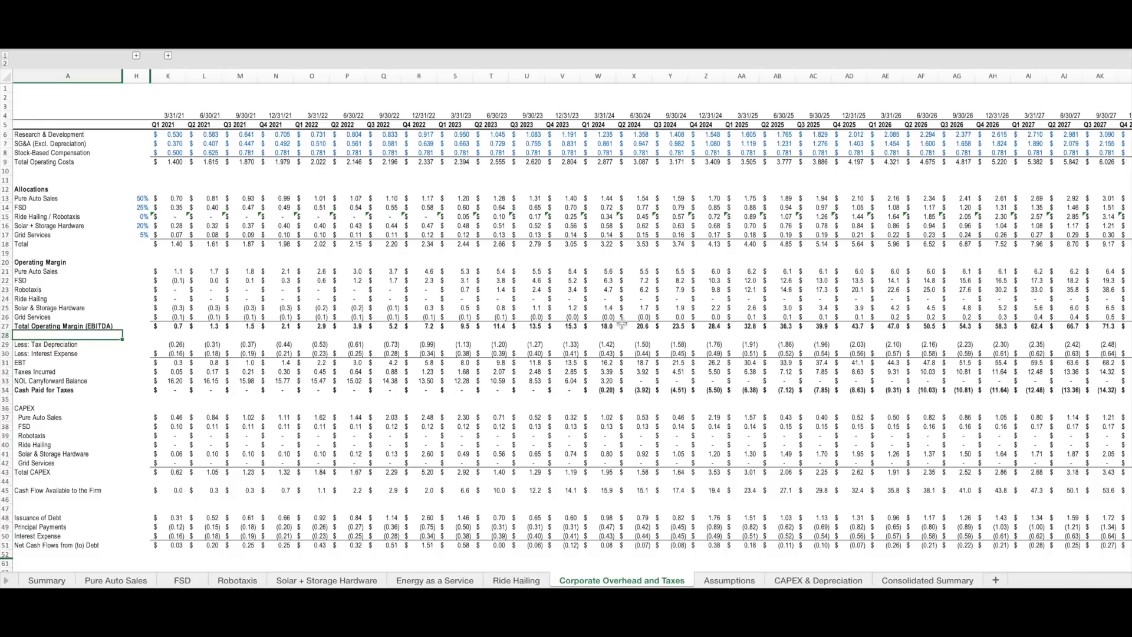
pyautogui.click(172, 381)
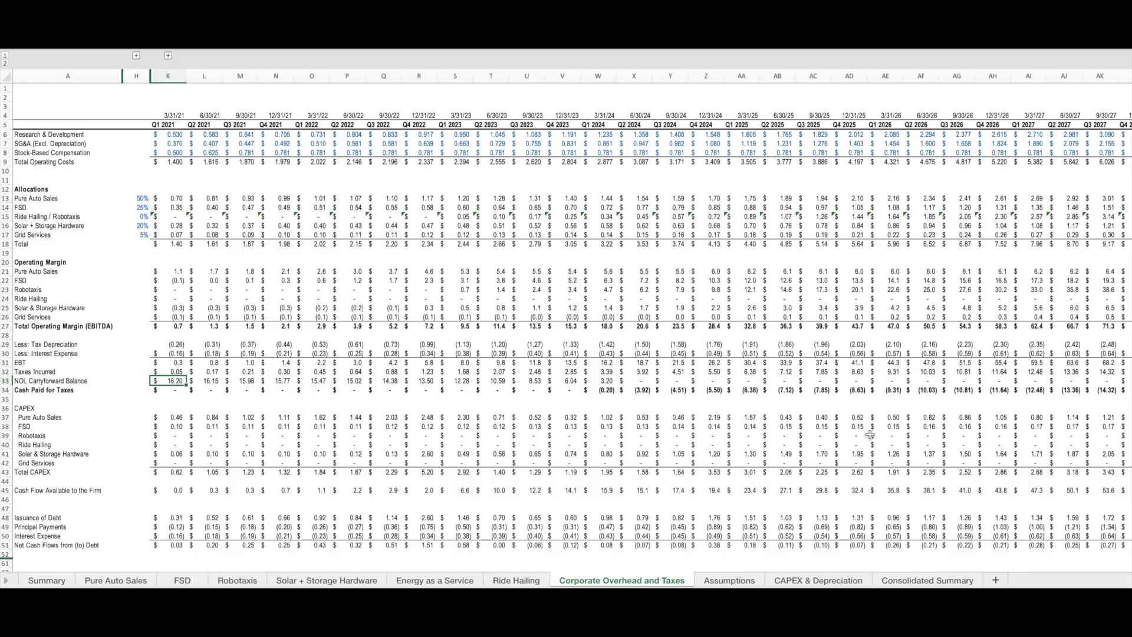
# - Switch to the Consolidated Summary sheet showing the $3,262.3B NPV and $2,902 per share
pyautogui.click(907, 580)
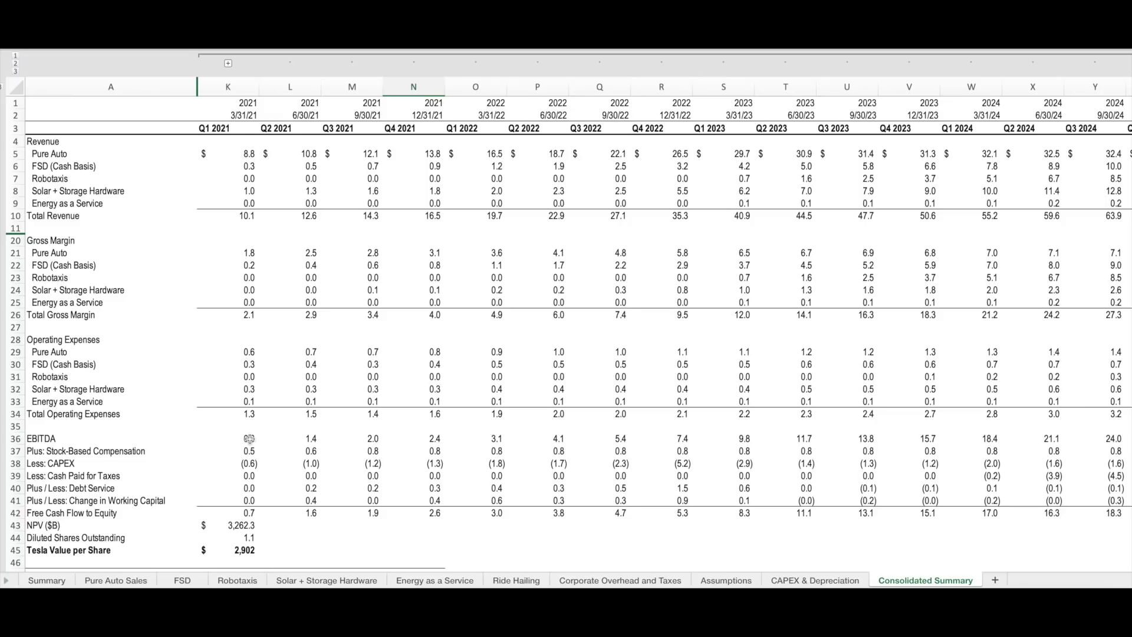
# - Scroll the Consolidated Summary down to the Sanity Checks multiples and Working Capital Buildup, rows 35–73
pyautogui.scroll(-9, 248, 439)
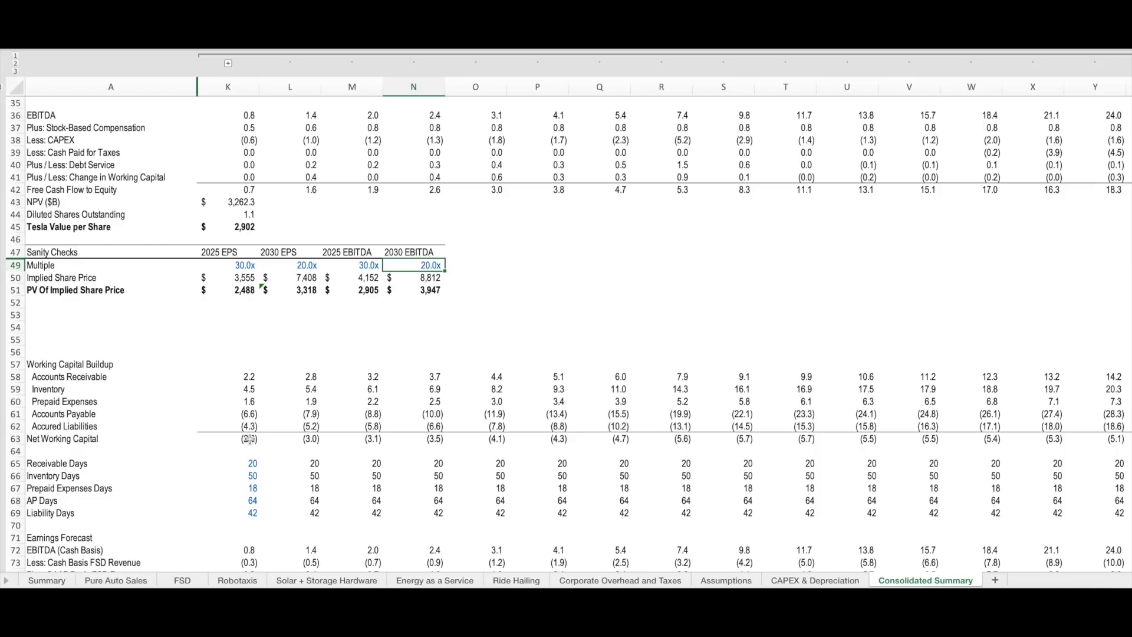
pyautogui.scroll(-2, 249, 439)
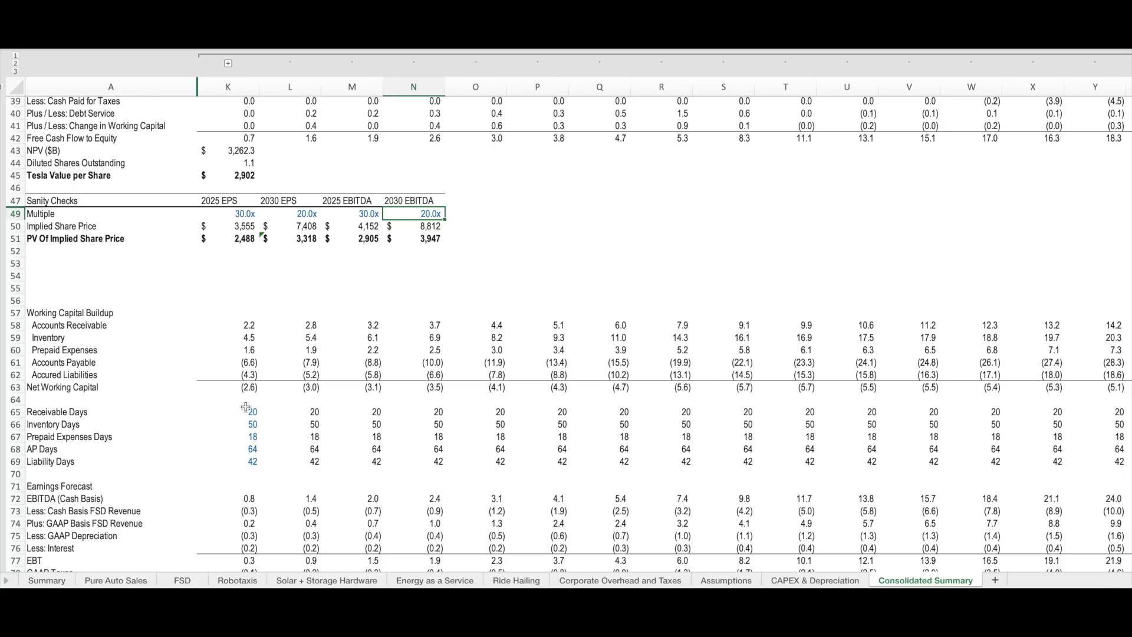
pyautogui.click(248, 325)
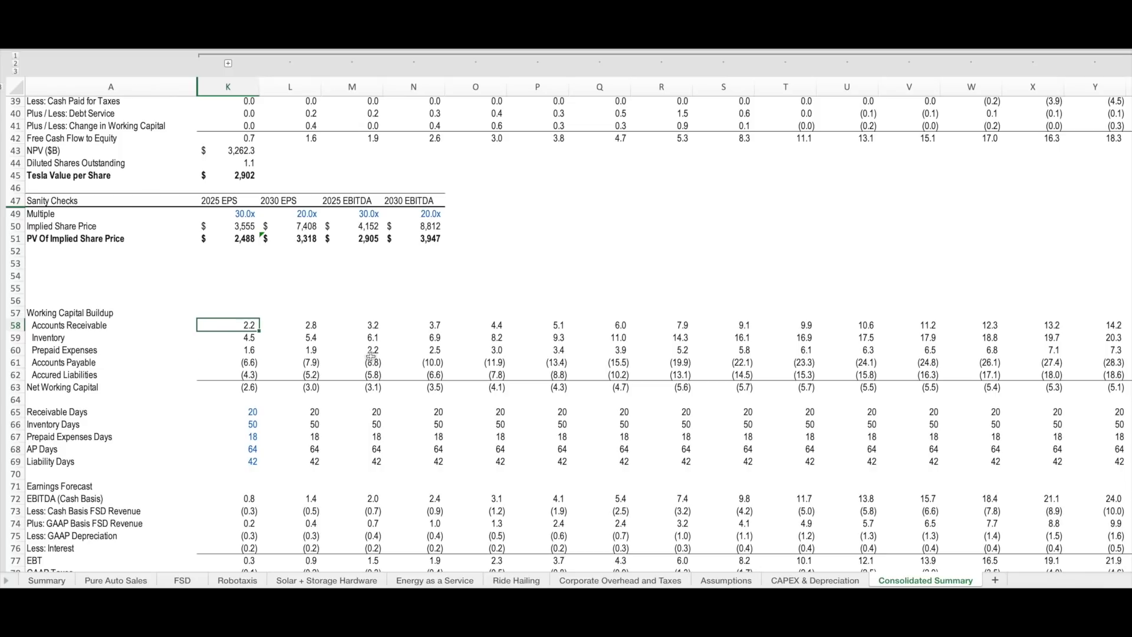
pyautogui.hotkey('shift', 'Down')
pyautogui.hotkey('shift', 'Down')
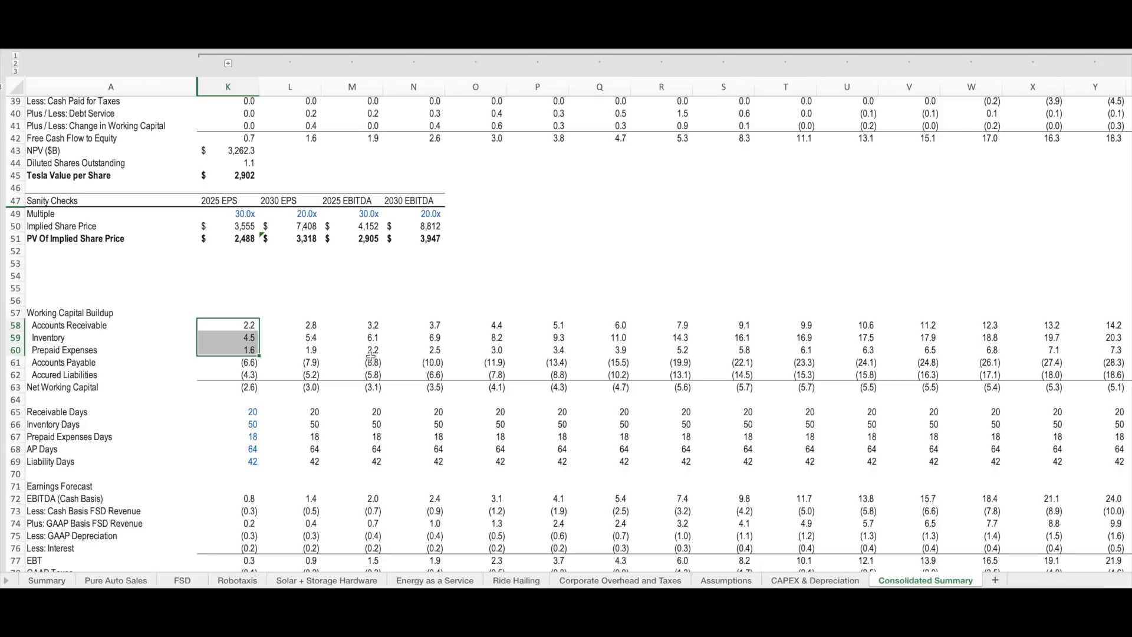
pyautogui.press('Down')
pyautogui.press('Down')
pyautogui.press('Down')
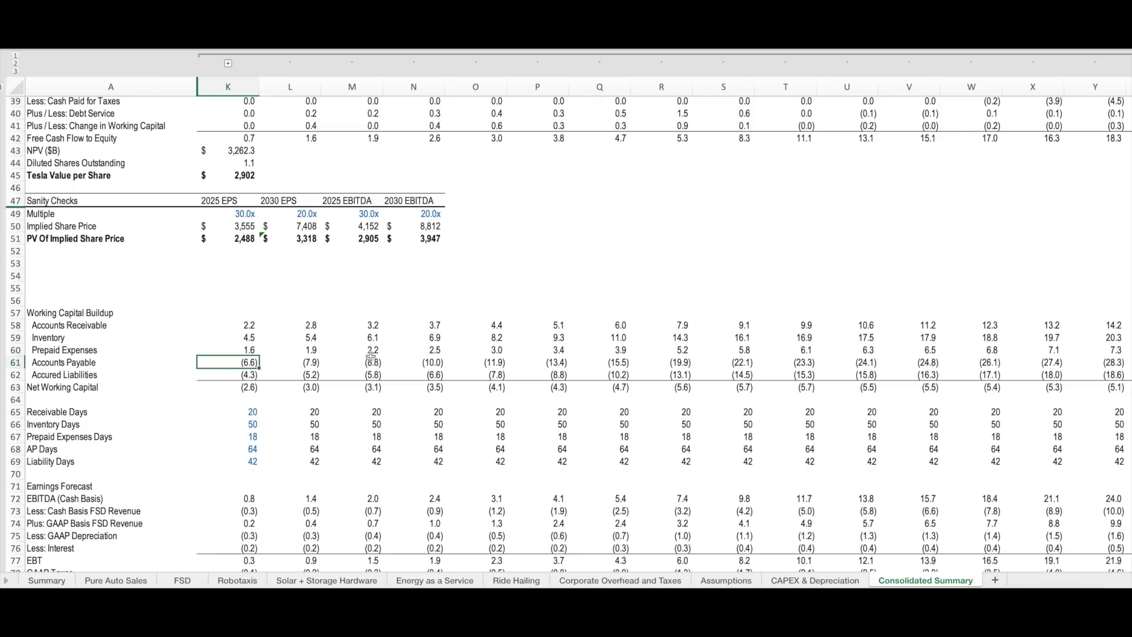
pyautogui.click(248, 447)
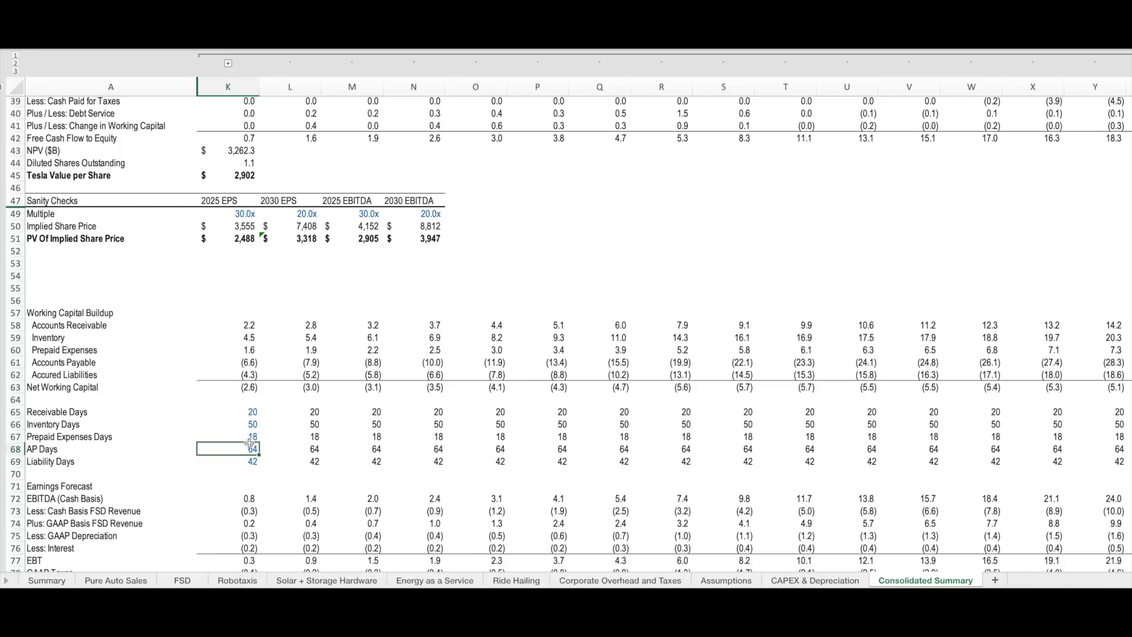
pyautogui.press('Up')
pyautogui.press('Up')
pyautogui.press('Up')
pyautogui.press('Up')
pyautogui.press('Up')
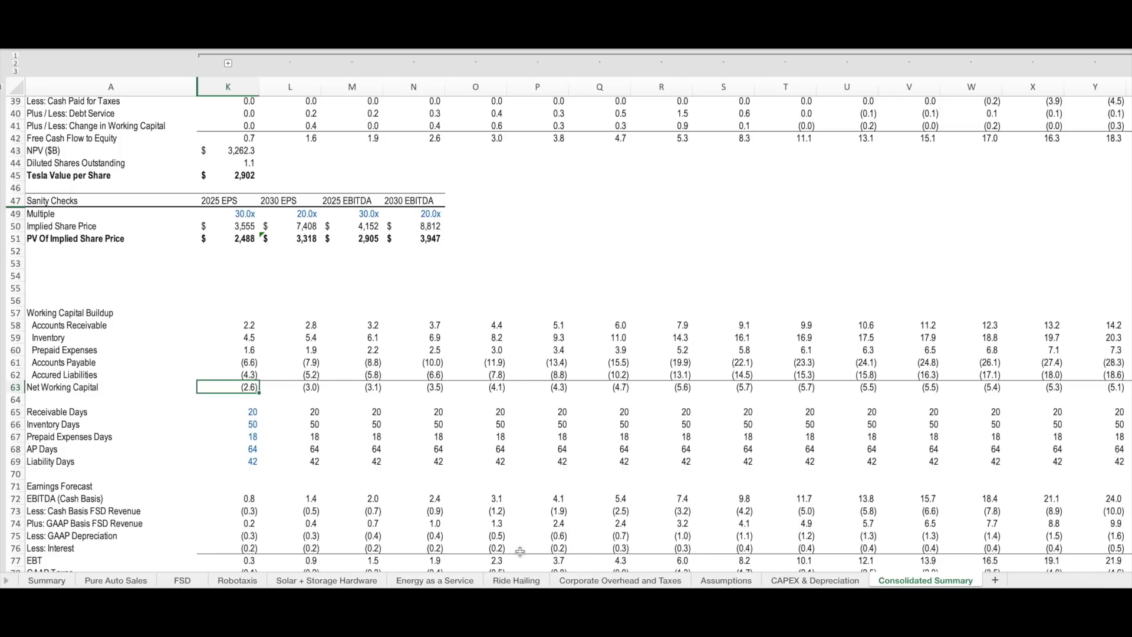
pyautogui.press('Right')
pyautogui.press('Right')
pyautogui.press('Right')
pyautogui.press('Right')
pyautogui.press('Right')
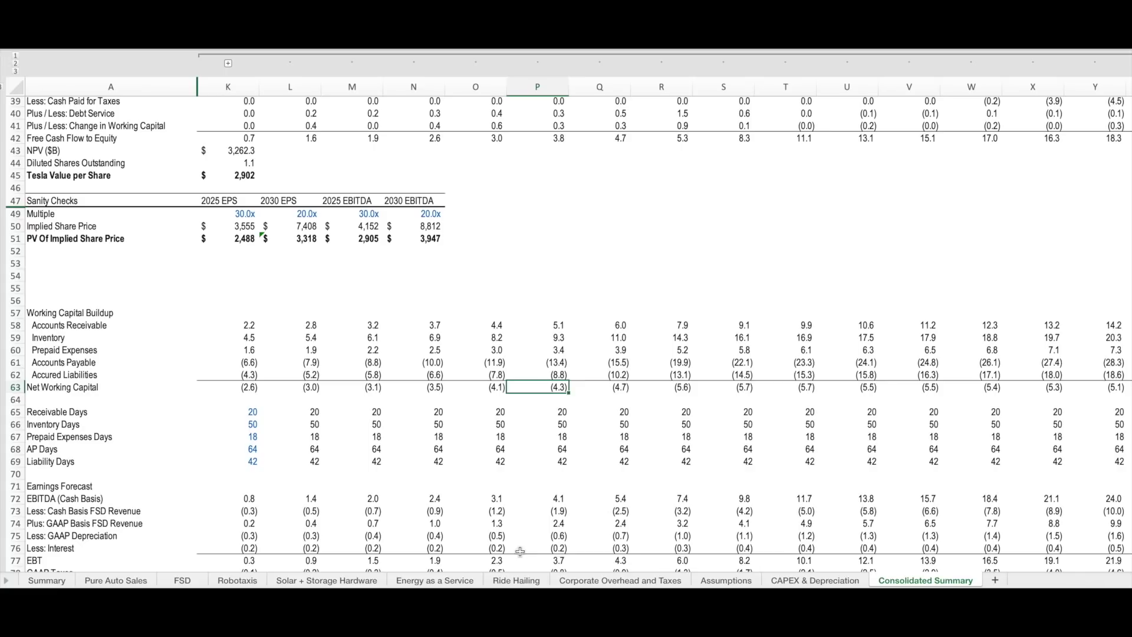
pyautogui.scroll(5, 520, 551)
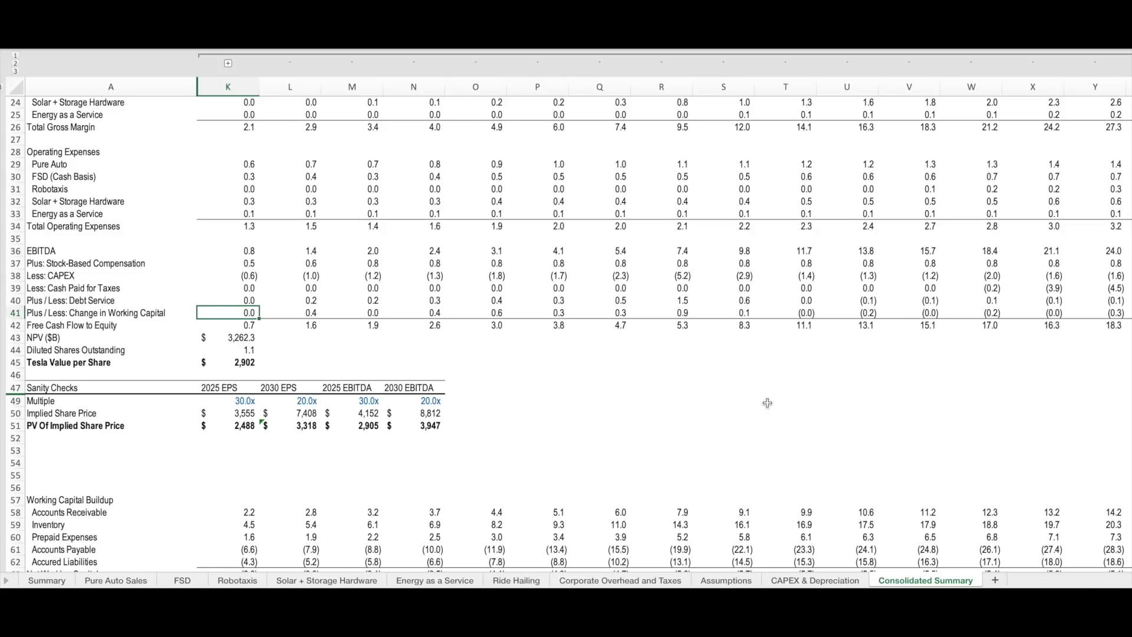